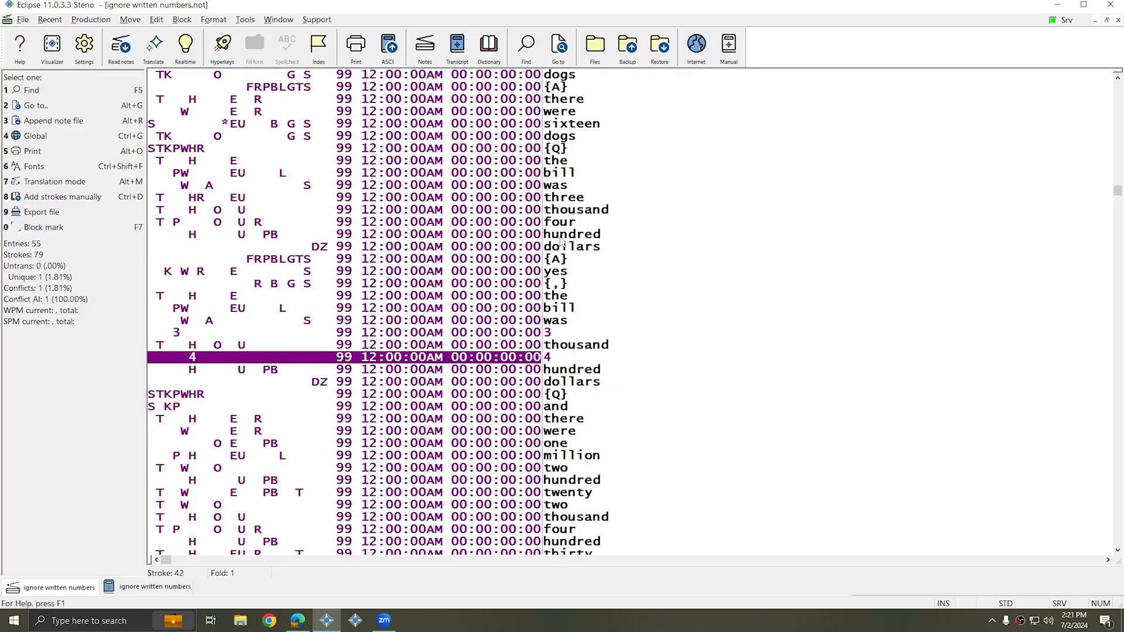
- Review the steno notes, comparing number words written in steno, such as "sixteen", with the "6" written on the number bar
{"action": "scroll", "coordinate": [564, 241], "scroll_direction": "down", "scroll_amount": 2}
{"action": "scroll", "coordinate": [567, 242], "scroll_direction": "down", "scroll_amount": 7}
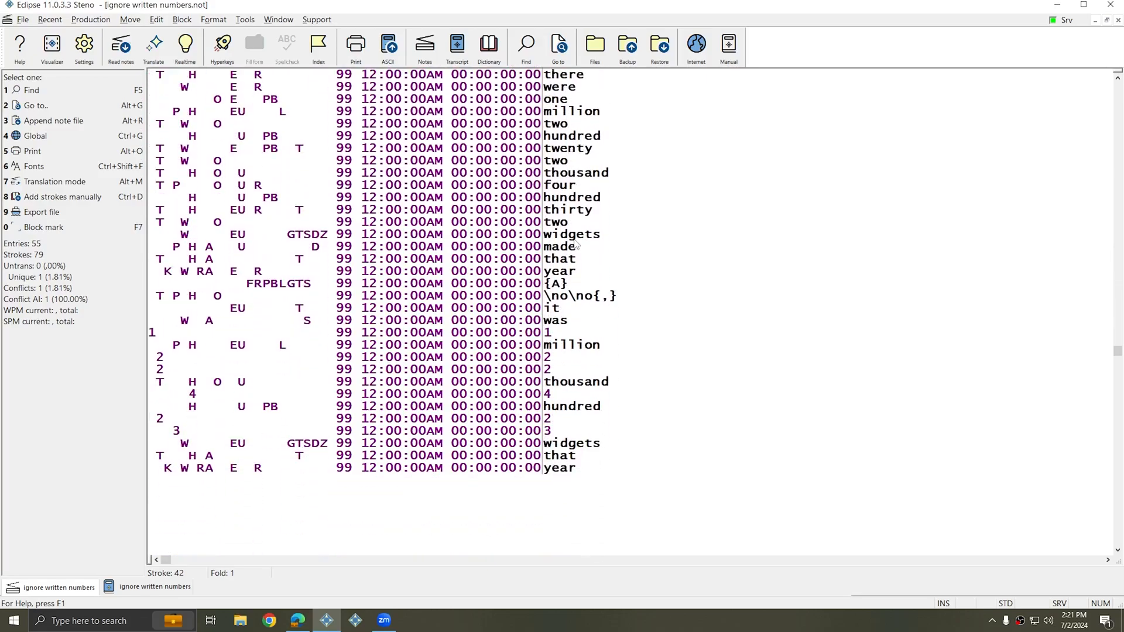
{"action": "scroll", "coordinate": [583, 261], "scroll_direction": "up", "scroll_amount": 3}
{"action": "scroll", "coordinate": [583, 262], "scroll_direction": "up", "scroll_amount": 8}
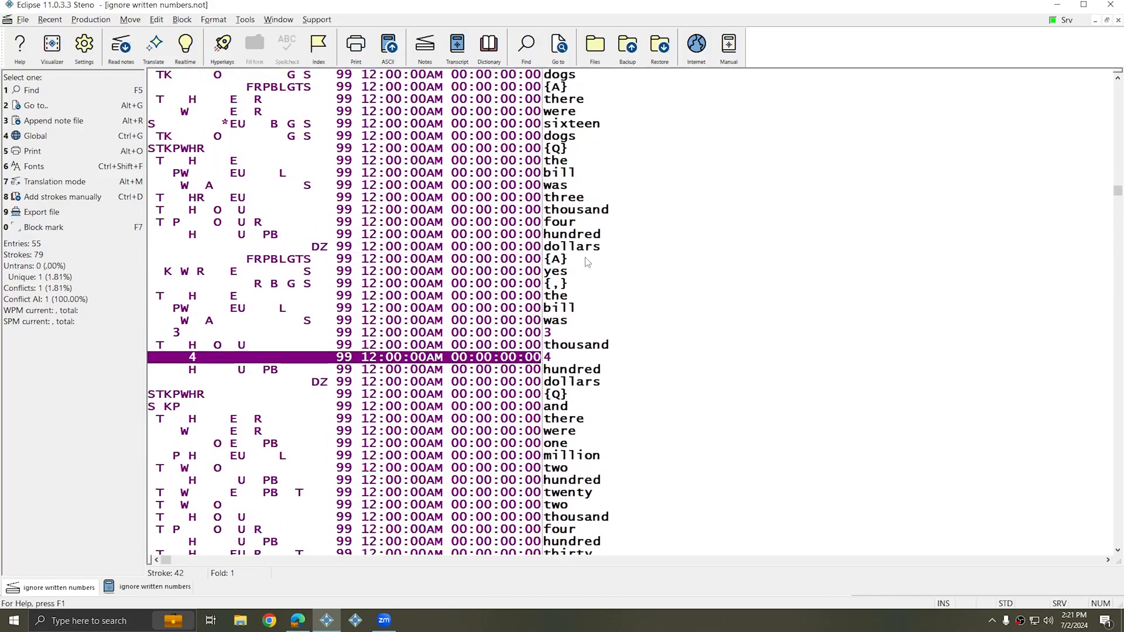
{"action": "scroll", "coordinate": [587, 262], "scroll_direction": "up", "scroll_amount": 5}
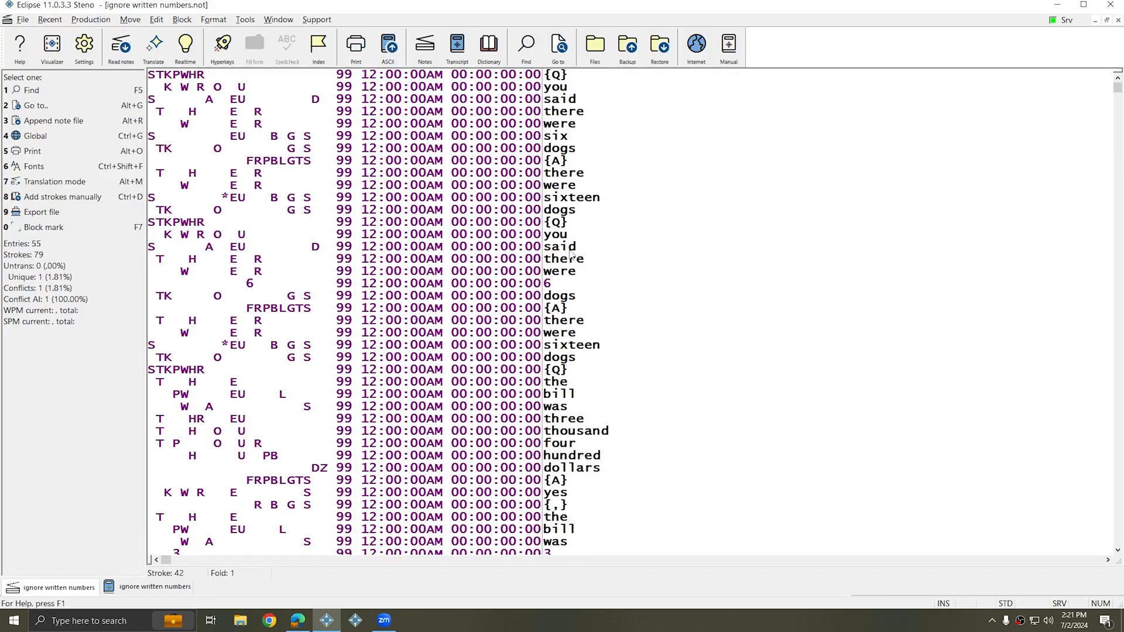
{"action": "left_click", "coordinate": [555, 200]}
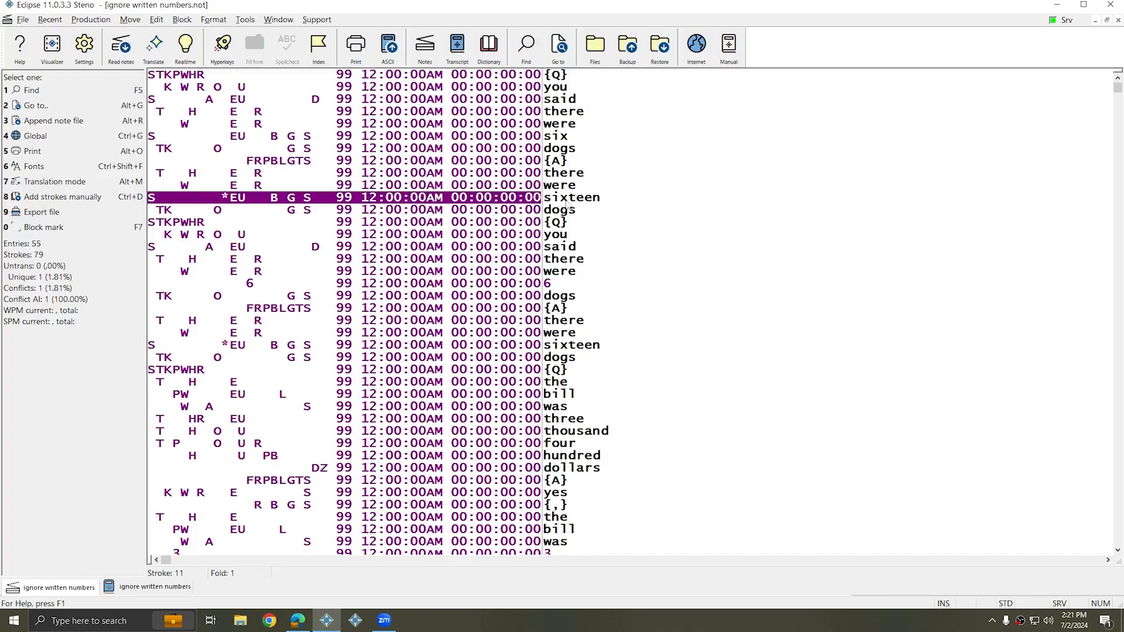
{"action": "scroll", "coordinate": [567, 205], "scroll_direction": "down", "scroll_amount": 2}
{"action": "left_click", "coordinate": [247, 260]}
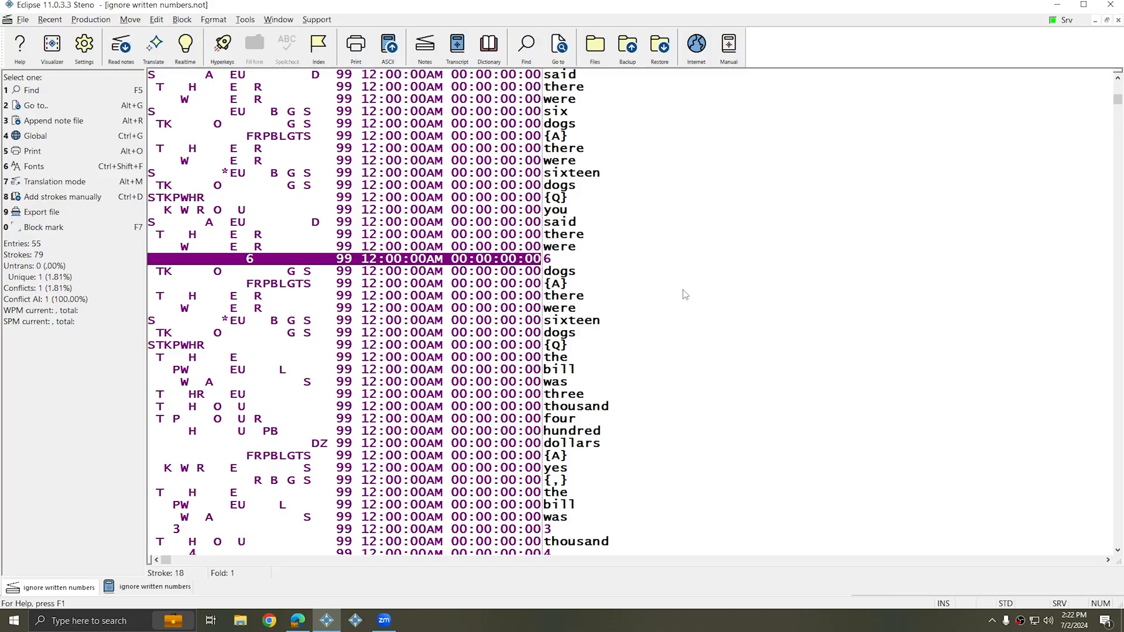
- Translate the "ignore written numbers" notes into the transcript using the Quick tran mode
{"action": "key", "text": "ctrl+t"}
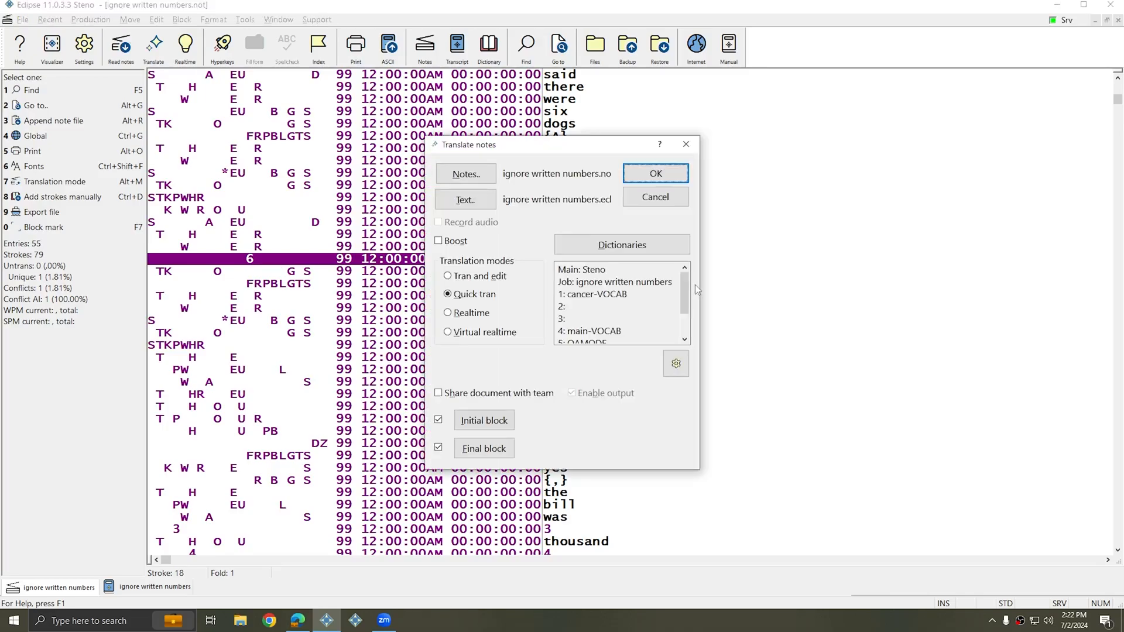
{"action": "left_click", "coordinate": [656, 173]}
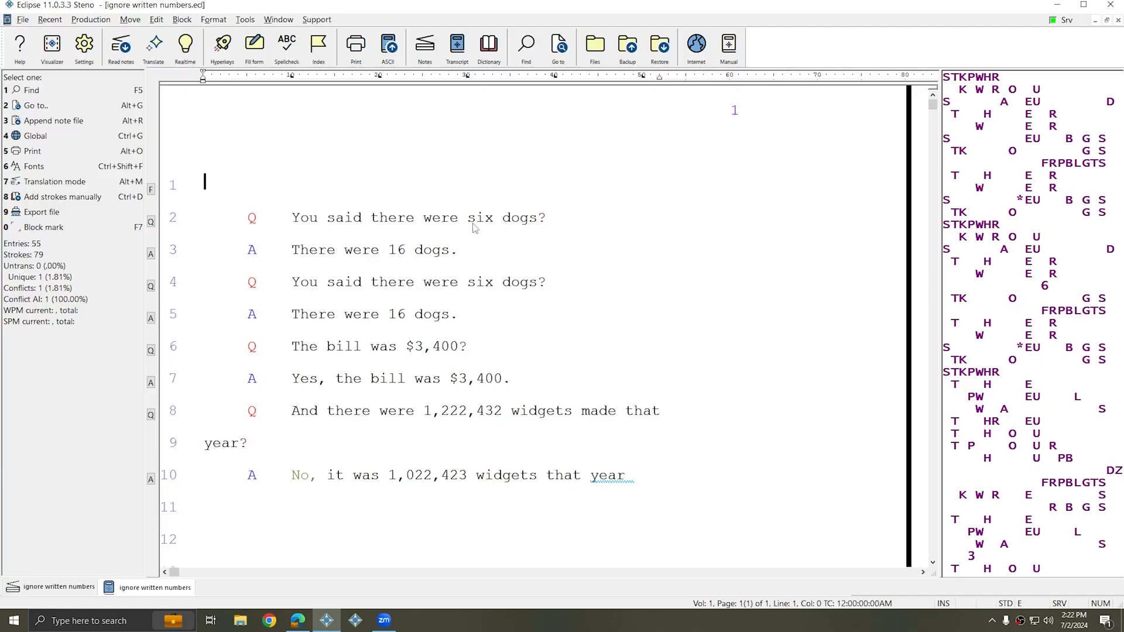
- Examine each number in the translated transcript against its steno strokes, from the dog counts through the bill amounts to the widget totals
{"action": "left_click", "coordinate": [445, 227]}
{"action": "left_click", "coordinate": [477, 227]}
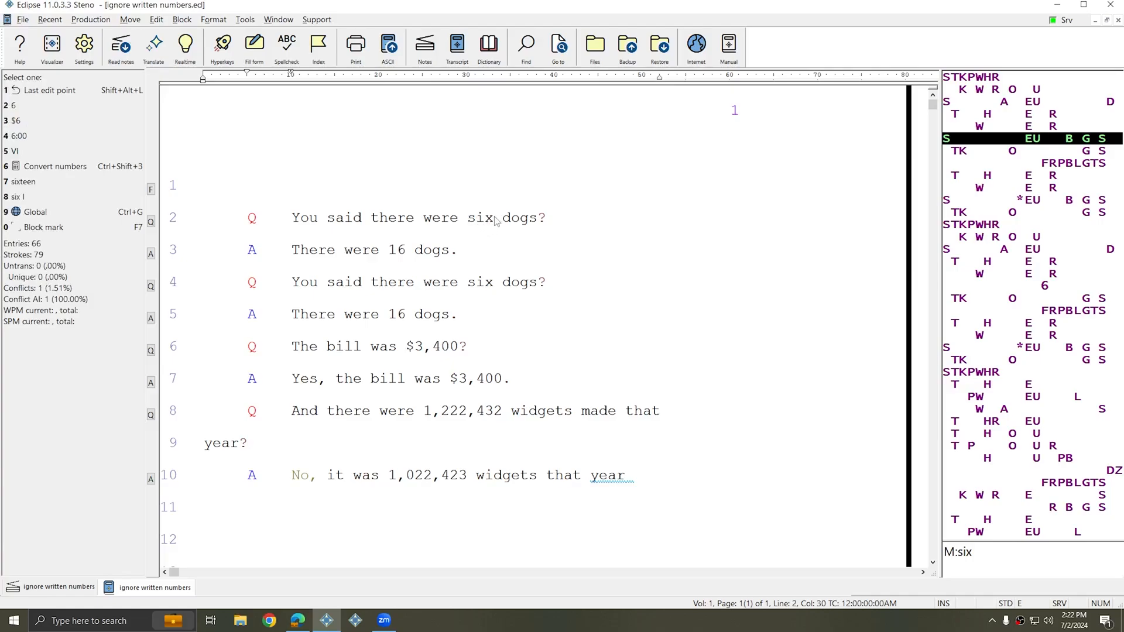
{"action": "left_click", "coordinate": [475, 287]}
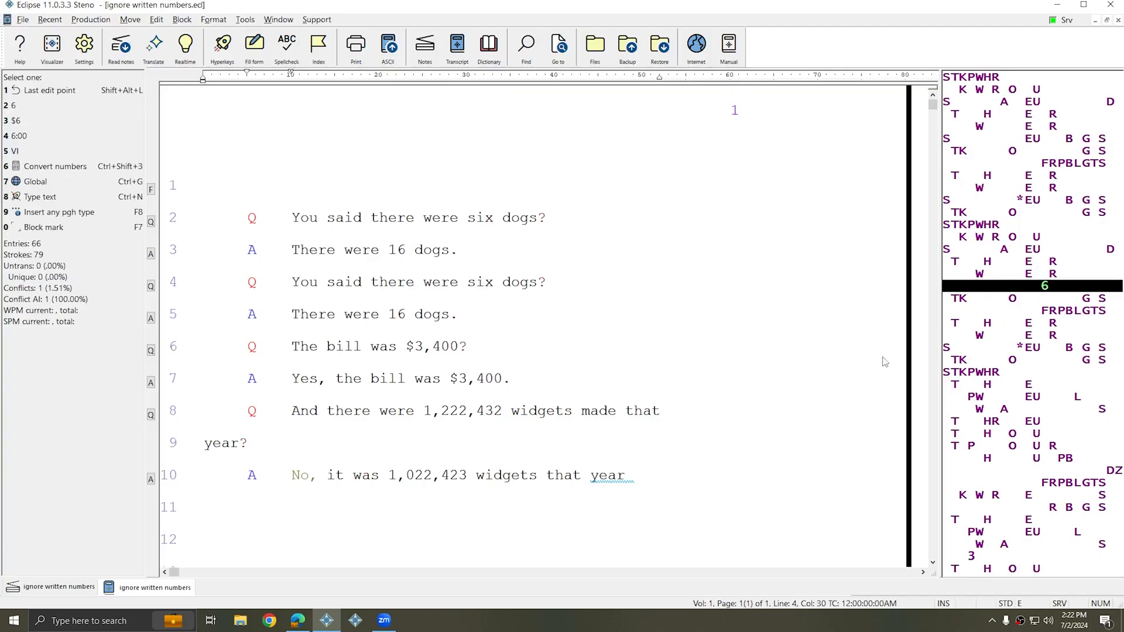
{"action": "left_click", "coordinate": [475, 226]}
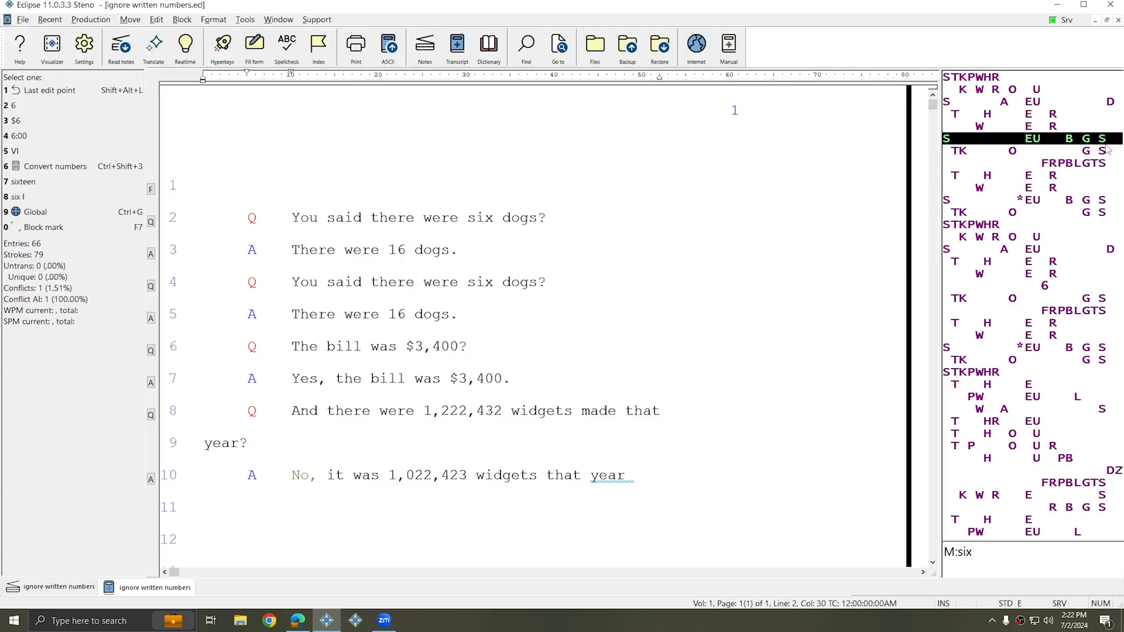
{"action": "left_click", "coordinate": [392, 250]}
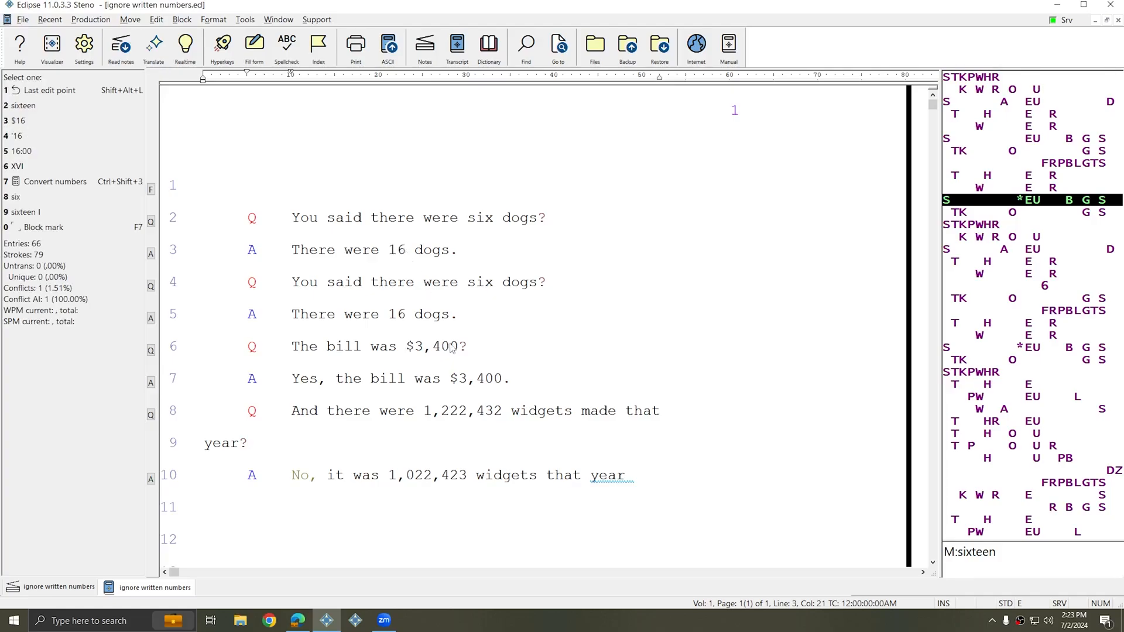
{"action": "left_click", "coordinate": [414, 352]}
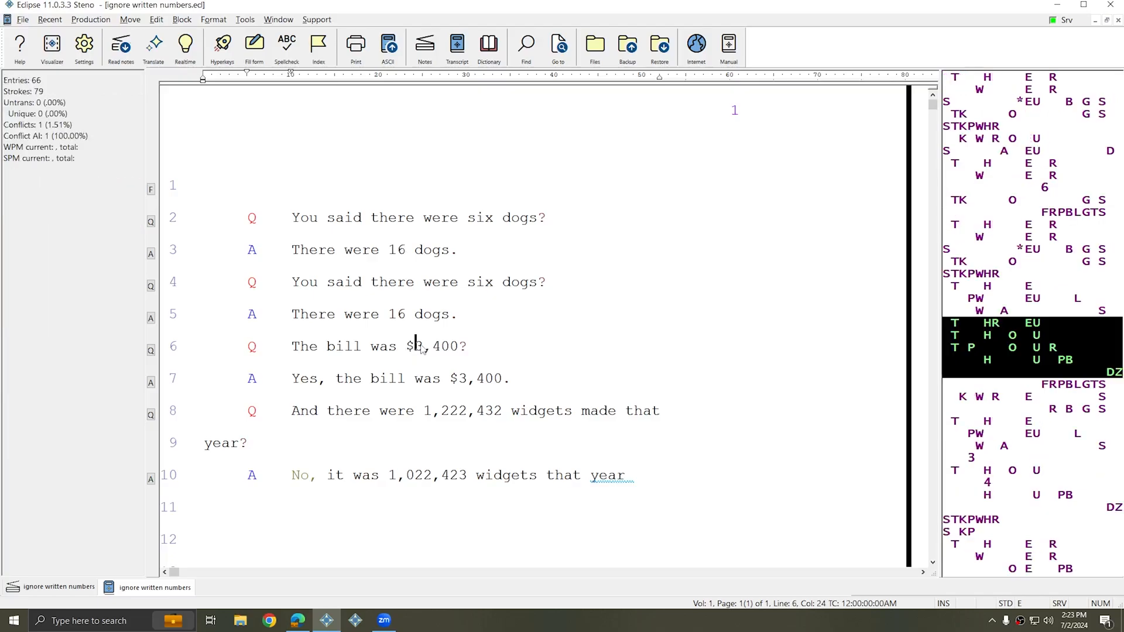
{"action": "scroll", "coordinate": [435, 342], "scroll_direction": "down", "scroll_amount": 2}
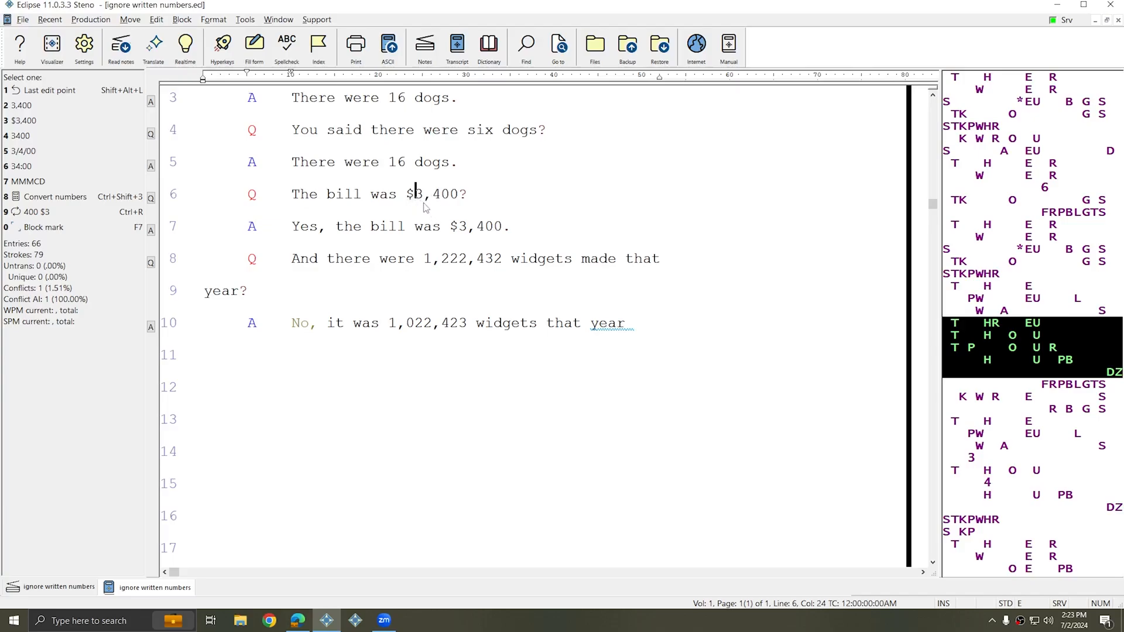
{"action": "left_click", "coordinate": [460, 228]}
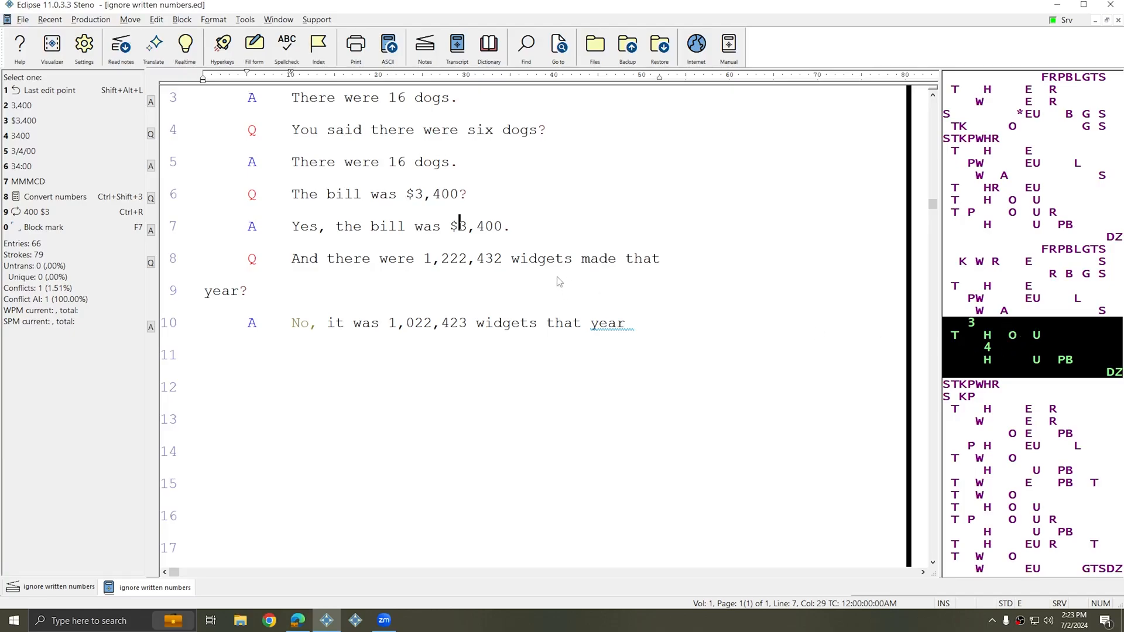
{"action": "left_click", "coordinate": [427, 258]}
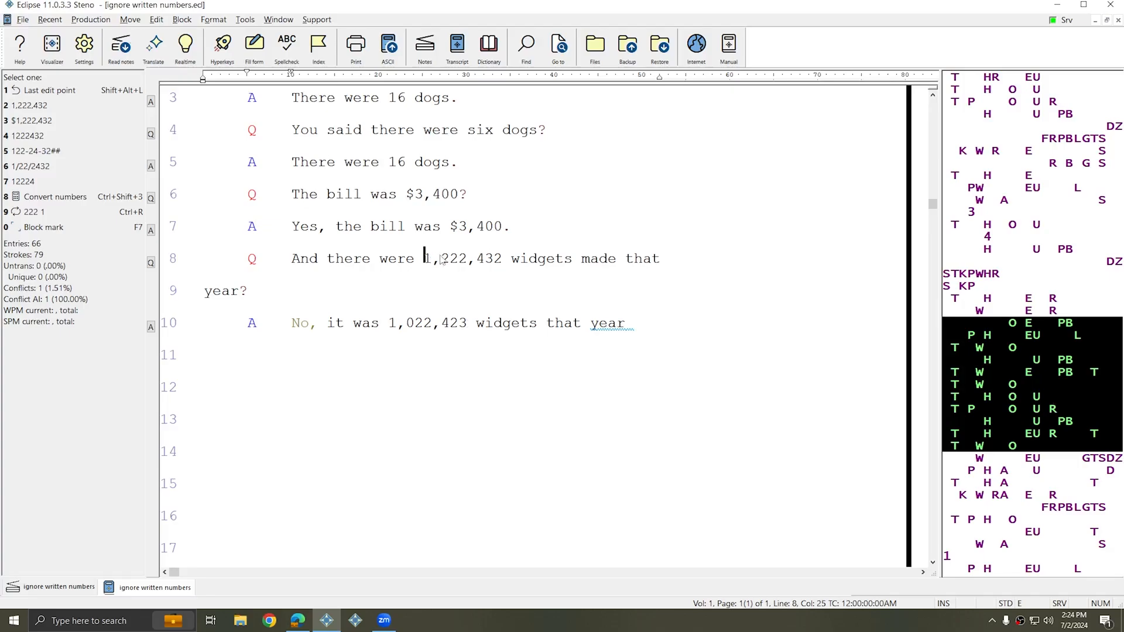
{"action": "left_click", "coordinate": [391, 327]}
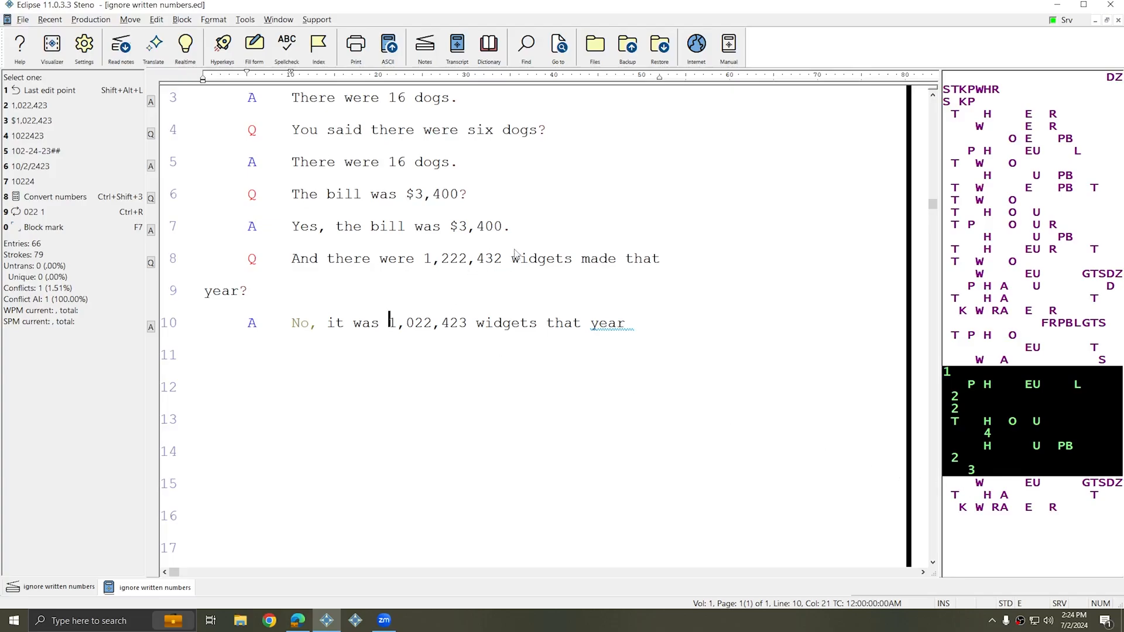
- Enable "Ignore written numbers" in the number conversion user settings, working from the notes file, and accept the change
{"action": "key", "text": "ctrl+Tab"}
{"action": "key", "text": "alt+u"}
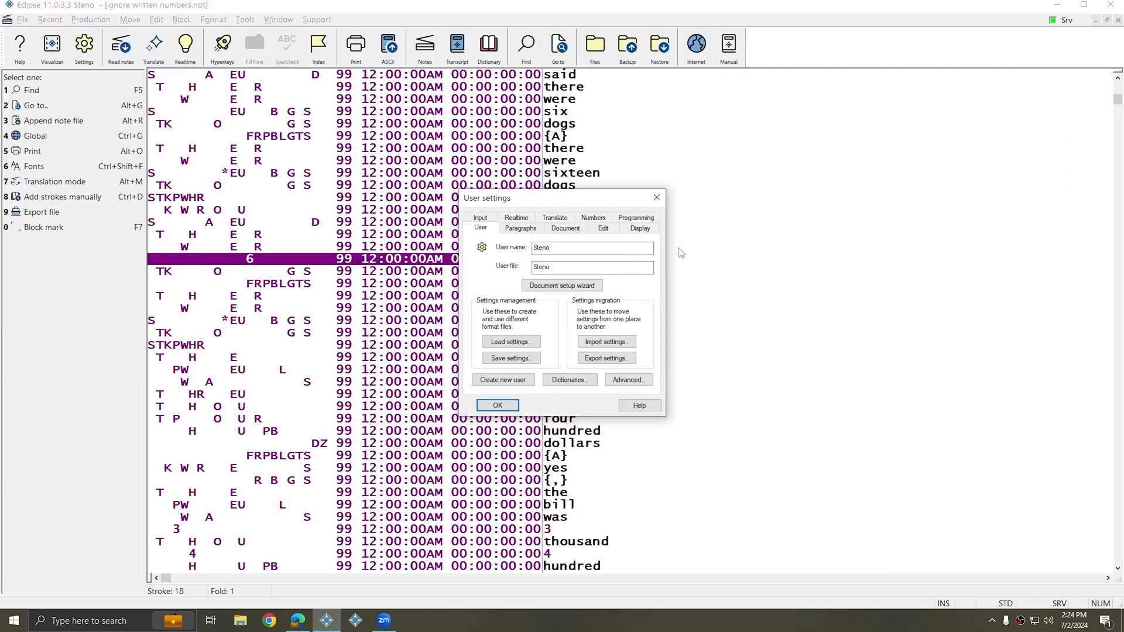
{"action": "left_click", "coordinate": [598, 218]}
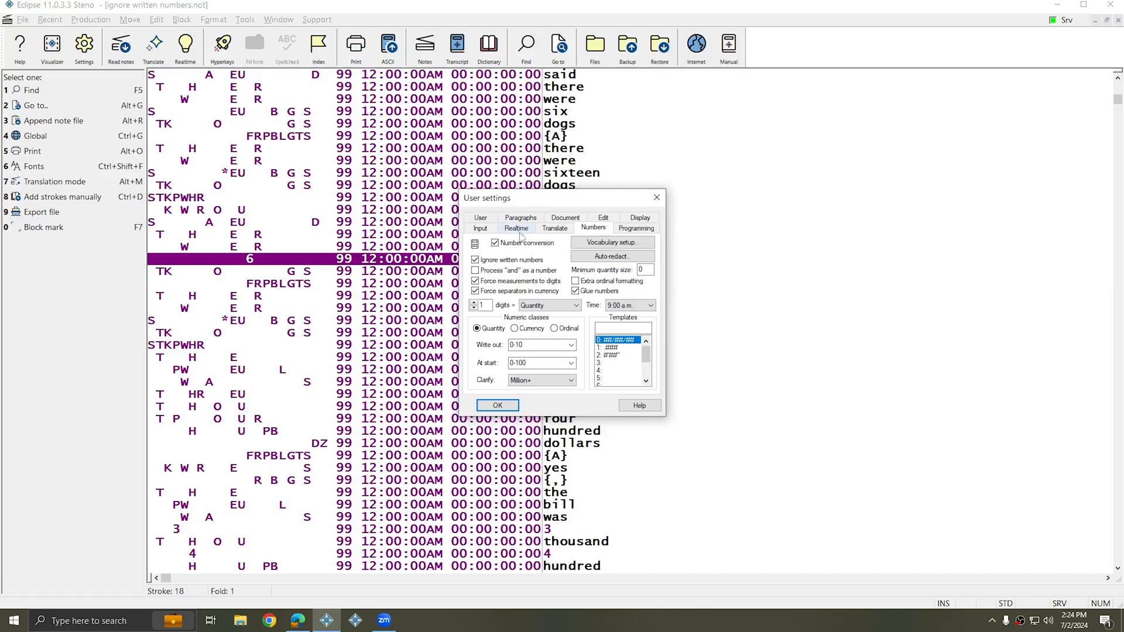
{"action": "left_click", "coordinate": [502, 407]}
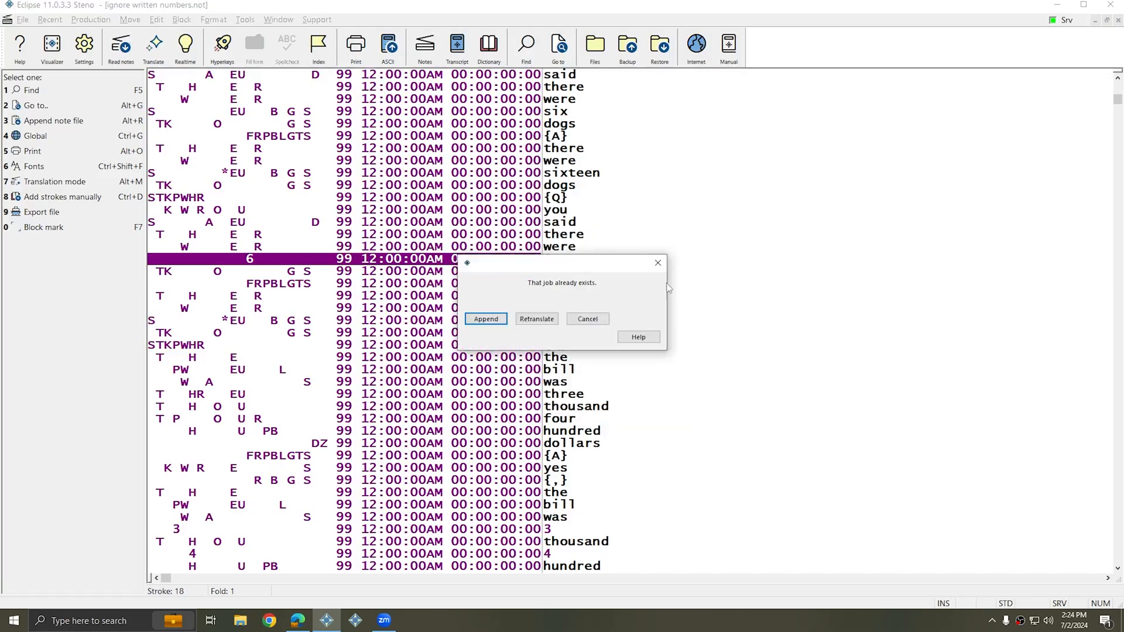
- Retranslate the notes over the existing job and acknowledge the completed translation
{"action": "left_click", "coordinate": [536, 320]}
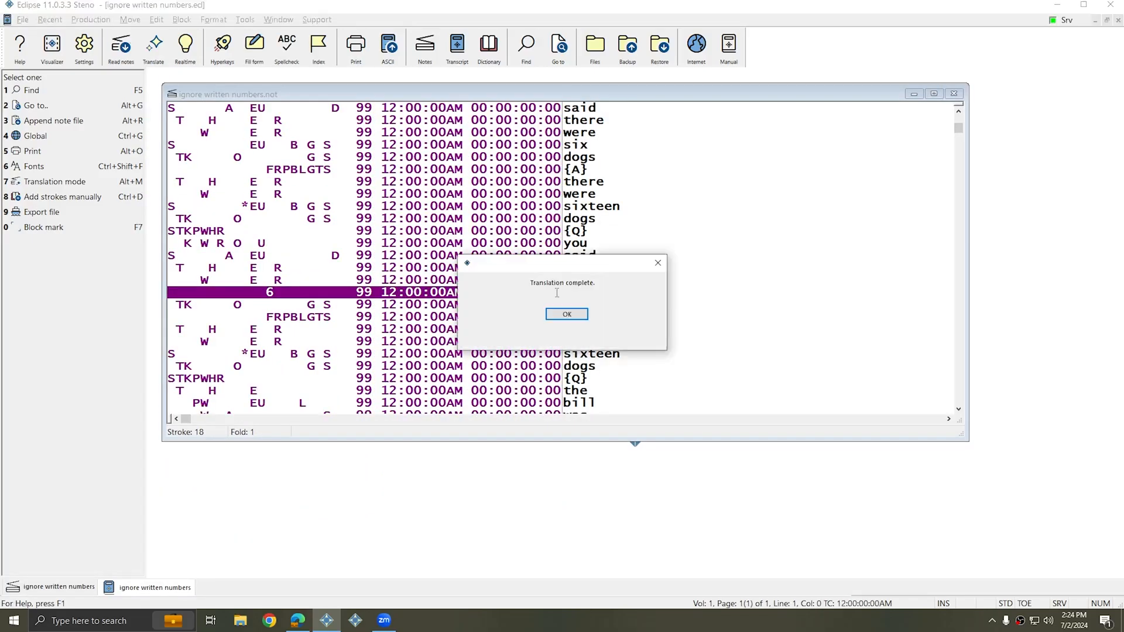
{"action": "left_click", "coordinate": [577, 318]}
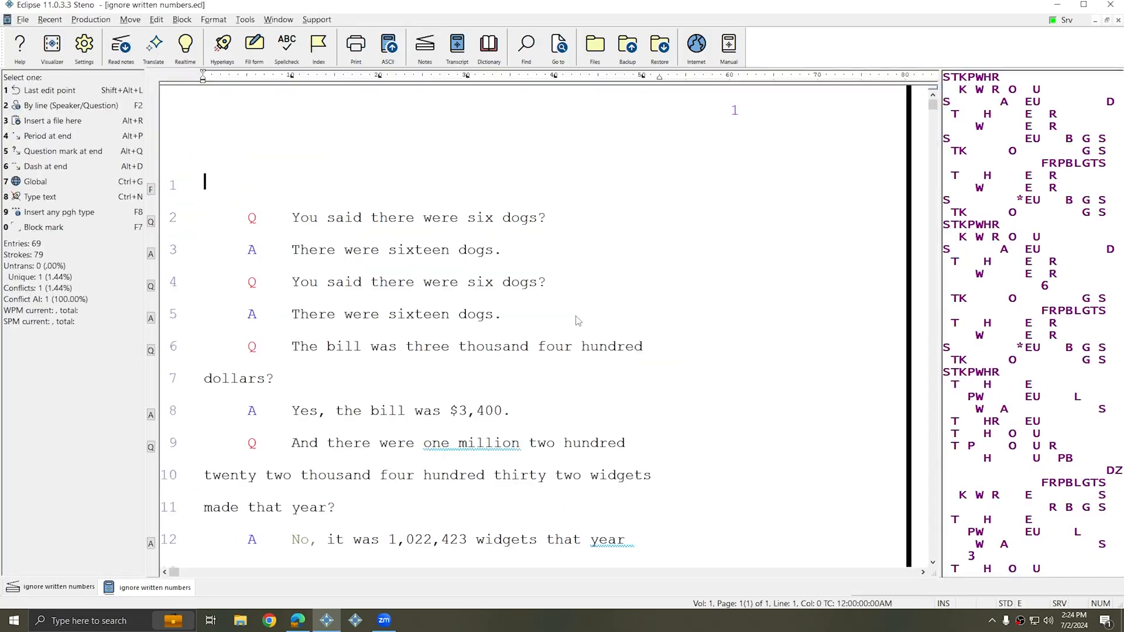
- Examine the retranslated transcript, checking the steno behind the second bill amount and both widget totals
{"action": "scroll", "coordinate": [578, 318], "scroll_direction": "down", "scroll_amount": 3}
{"action": "scroll", "coordinate": [577, 310], "scroll_direction": "up", "scroll_amount": 3}
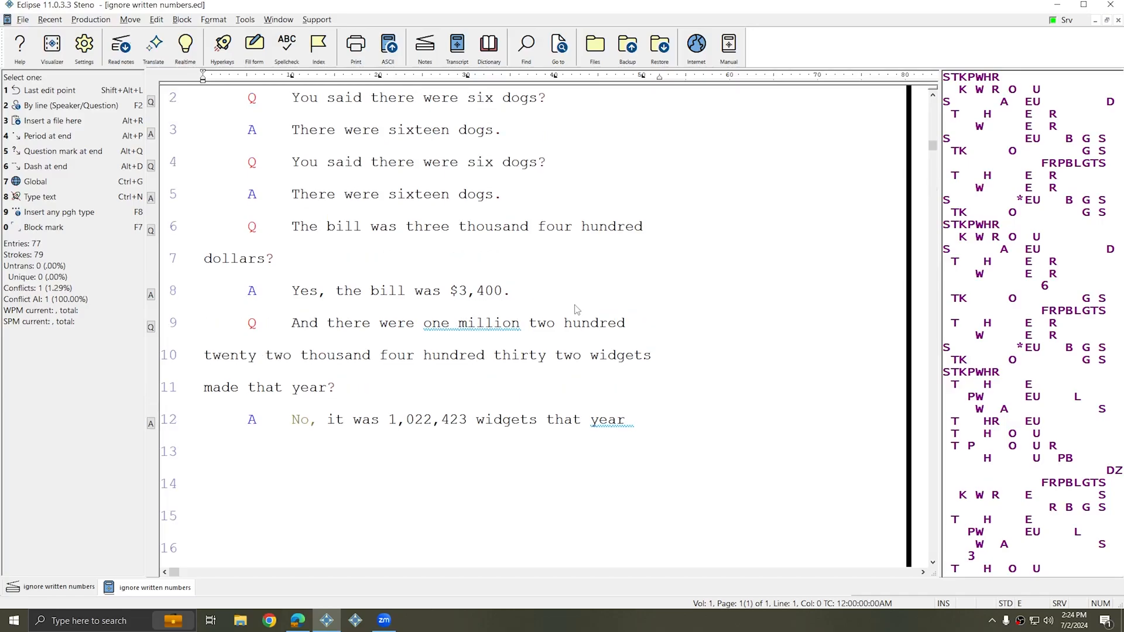
{"action": "left_click", "coordinate": [462, 416]}
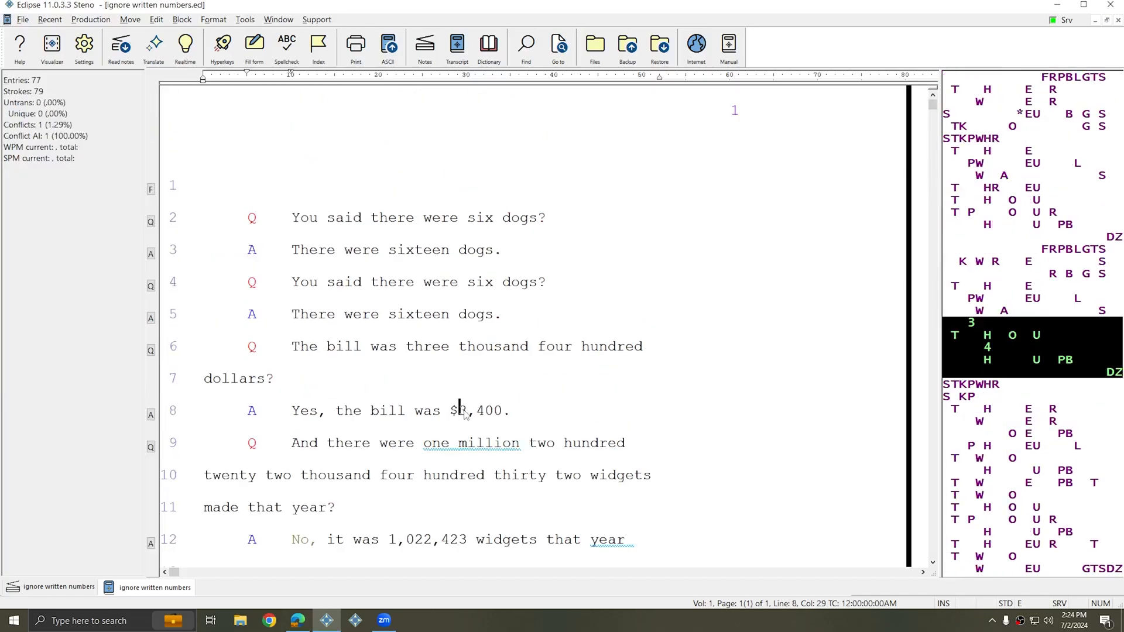
{"action": "left_click", "coordinate": [390, 541]}
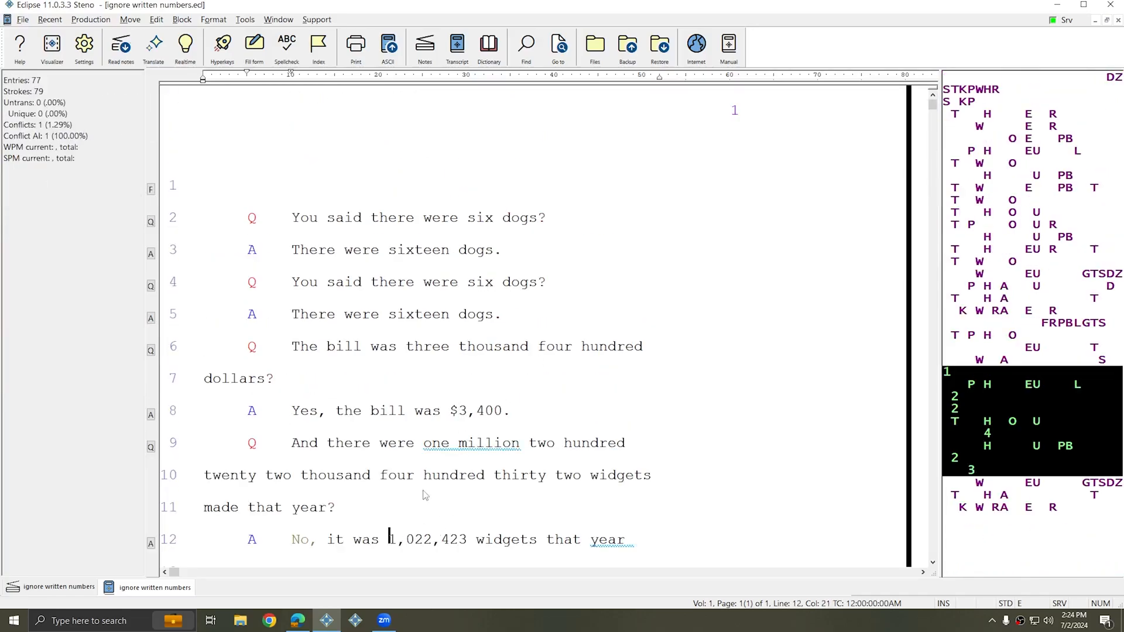
{"action": "left_click", "coordinate": [425, 443]}
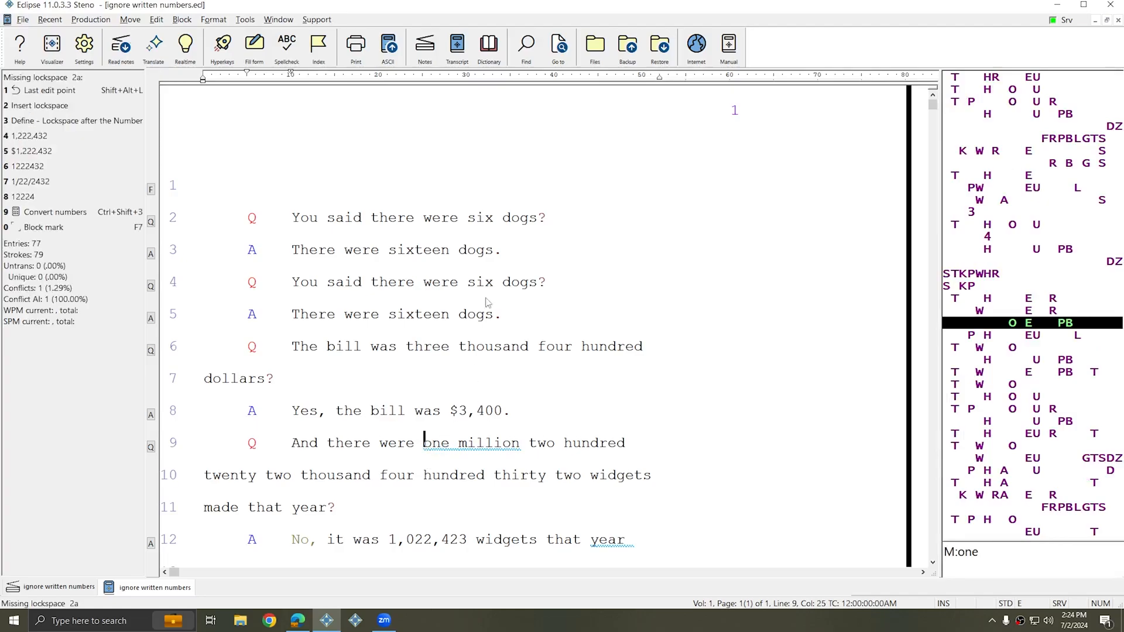
{"action": "scroll", "coordinate": [538, 304], "scroll_direction": "down", "scroll_amount": 3}
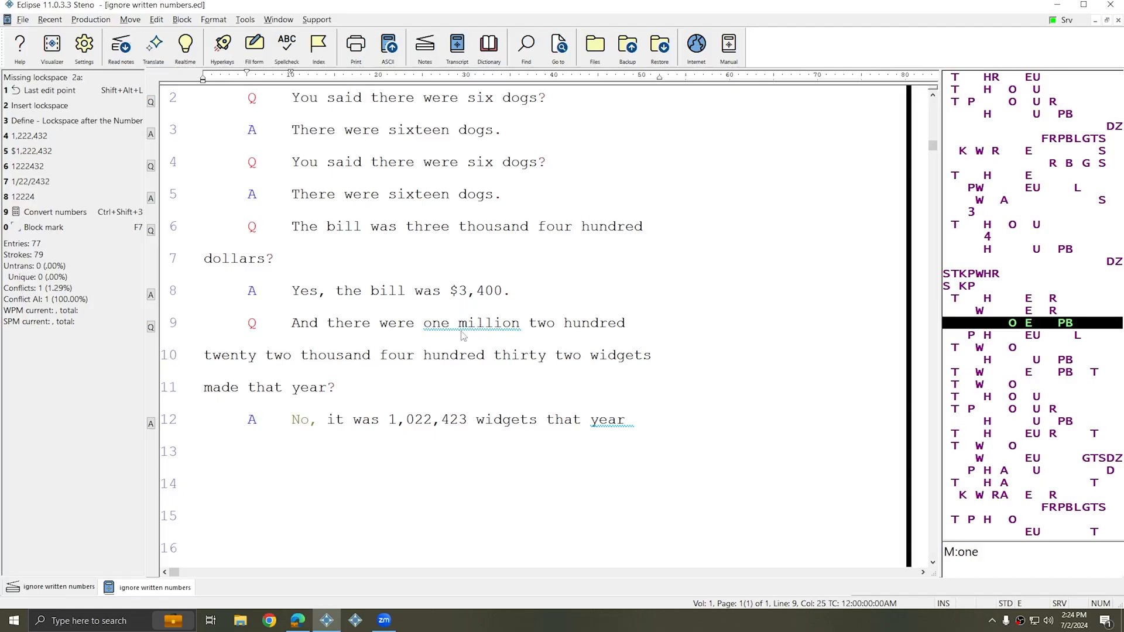
{"action": "scroll", "coordinate": [462, 337], "scroll_direction": "up", "scroll_amount": 2}
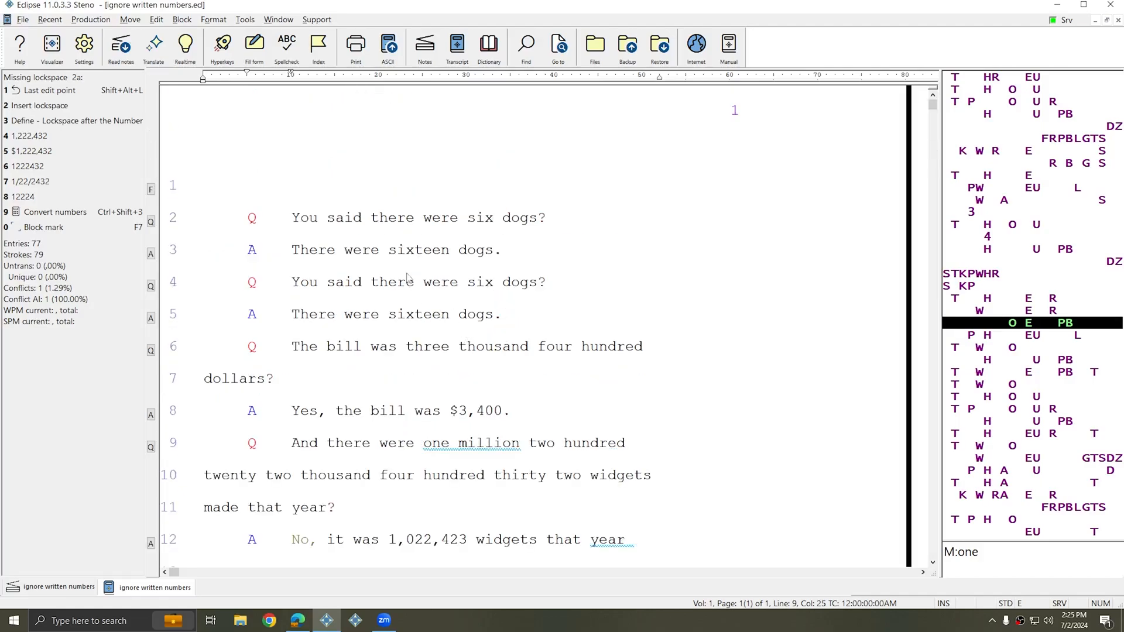
- Turn off "Ignore written numbers" in the Numbers user settings, keeping the dialog clear of the transcript text
{"action": "left_click", "coordinate": [85, 48]}
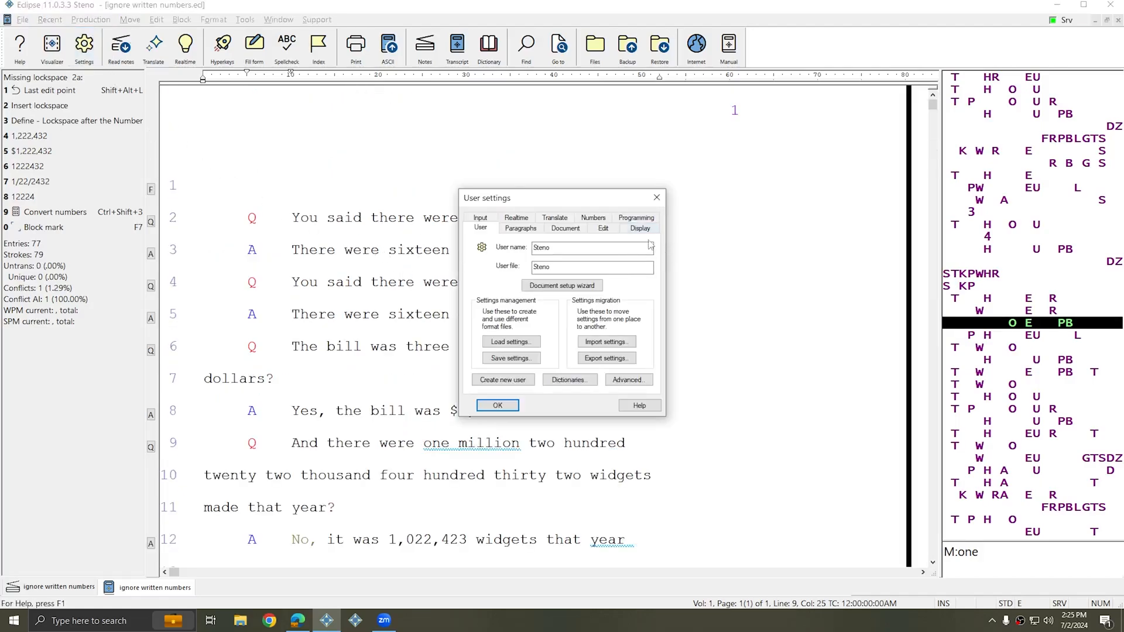
{"action": "left_click", "coordinate": [600, 220]}
{"action": "left_click_drag", "start_coordinate": [573, 200], "coordinate": [742, 185]}
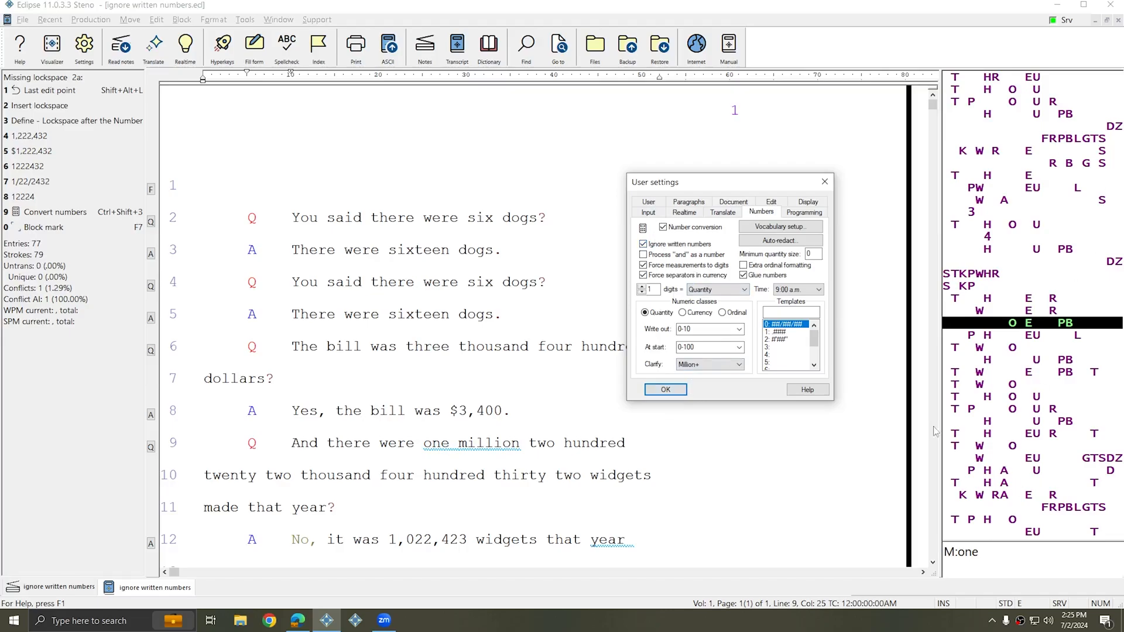
{"action": "left_click", "coordinate": [643, 244]}
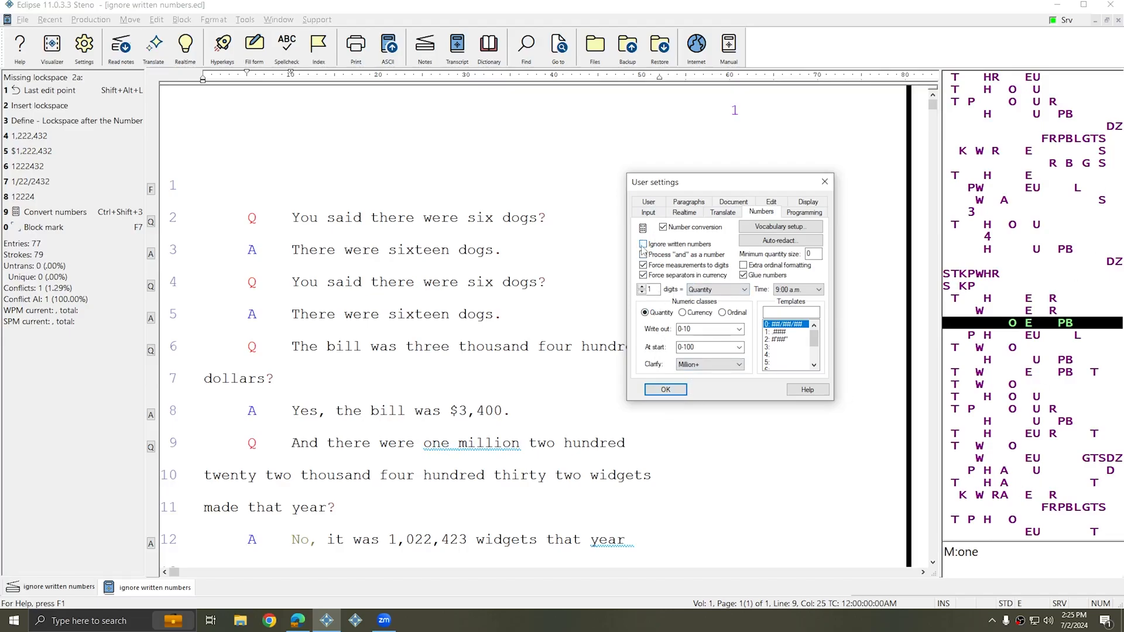